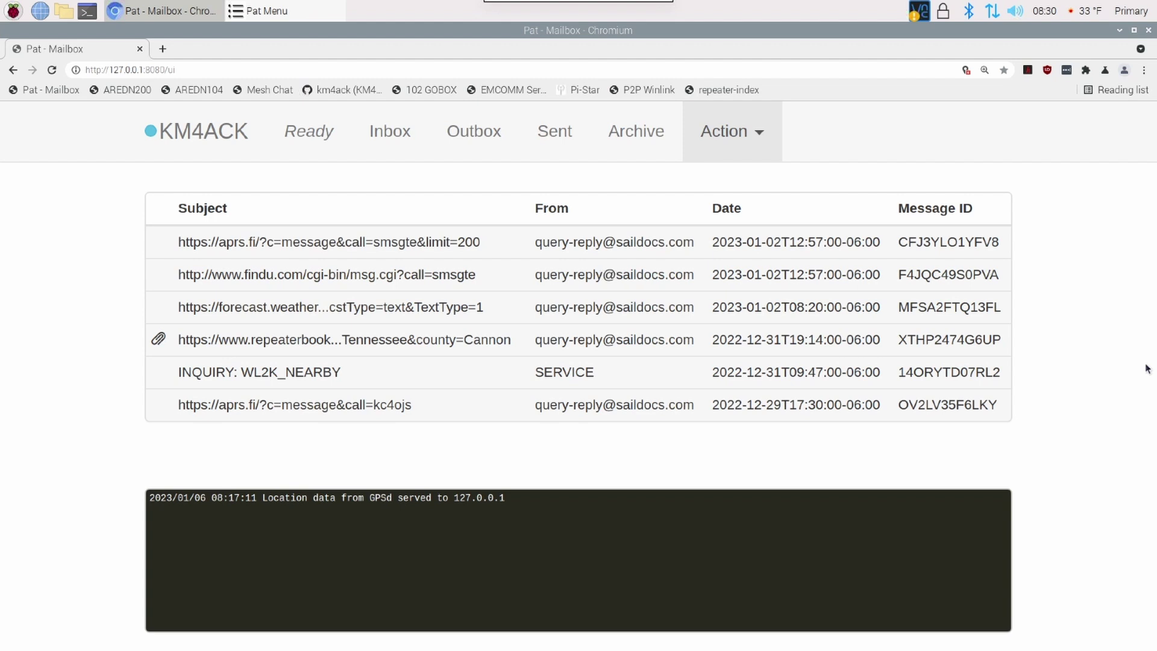
Step: Post a position report with comment 'WFD CHALLENGE' and confirm it is queued in the Outbox
left_click(747, 138)
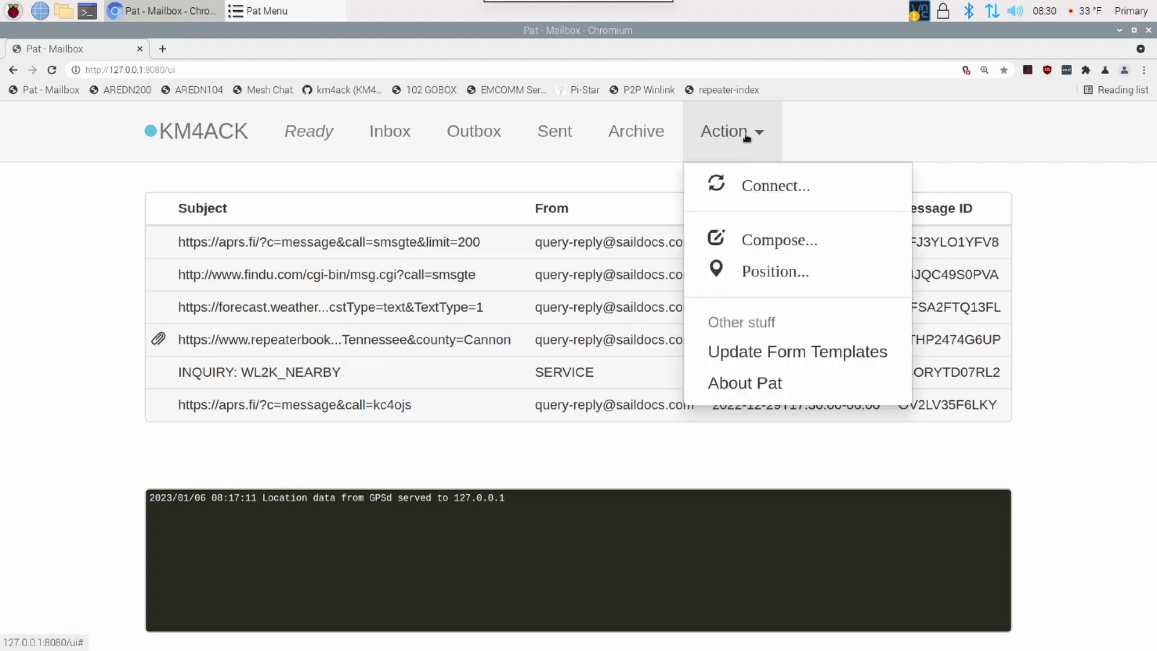
left_click(753, 272)
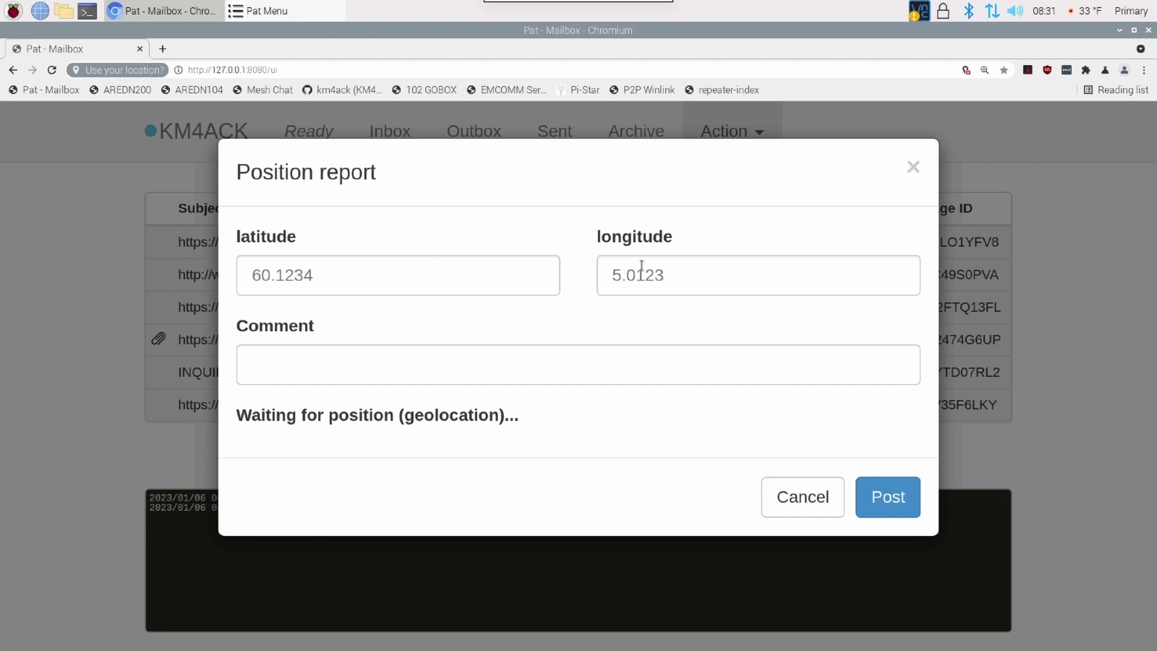
left_click(383, 359)
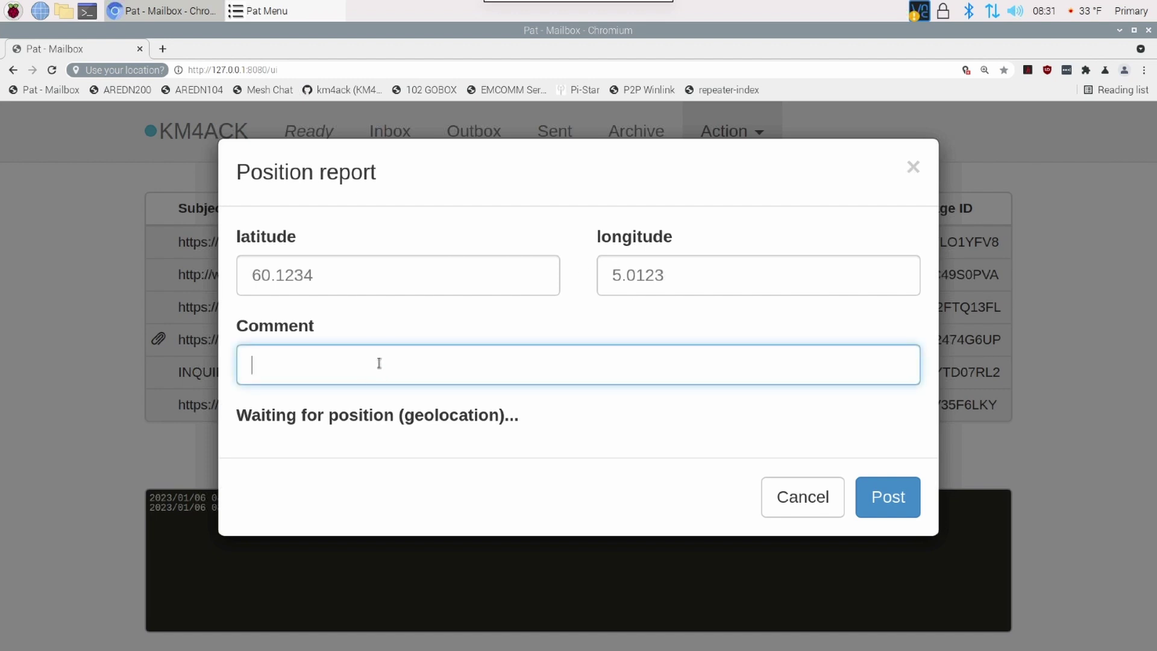
type("WF")
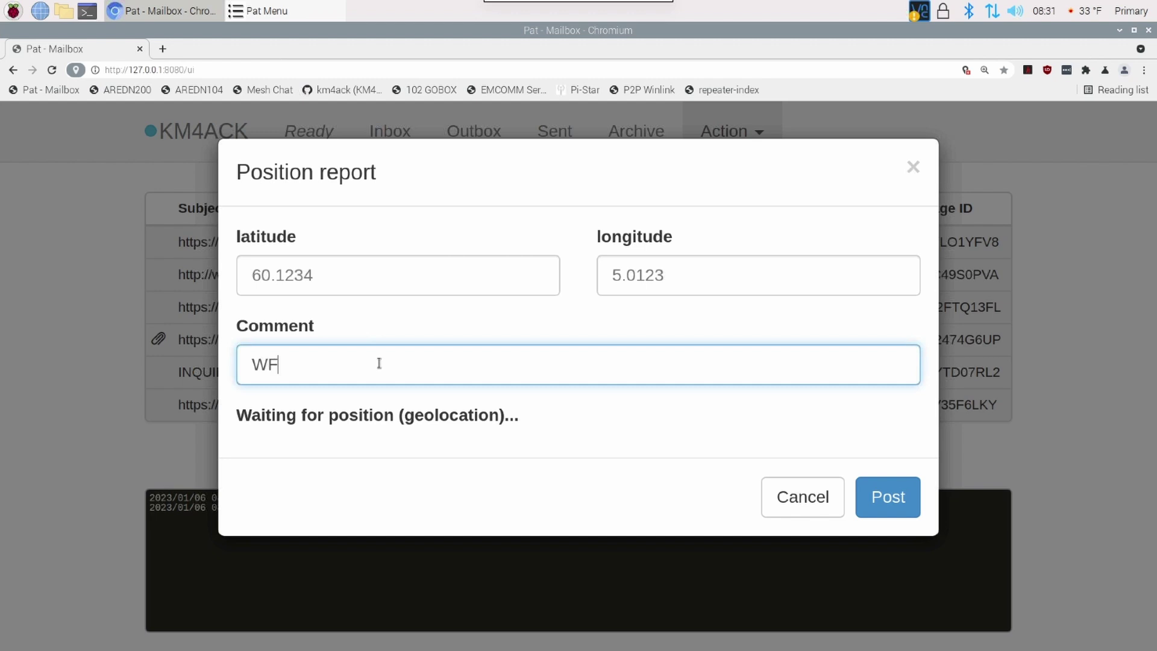
type("D CHALLENGE")
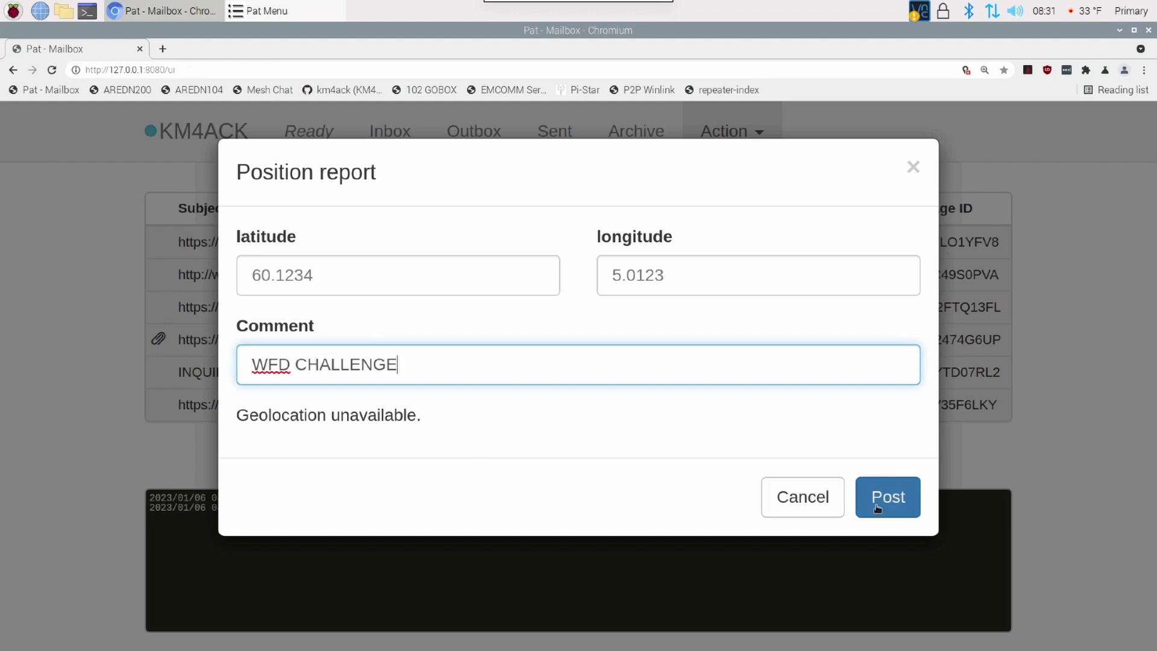
left_click(888, 497)
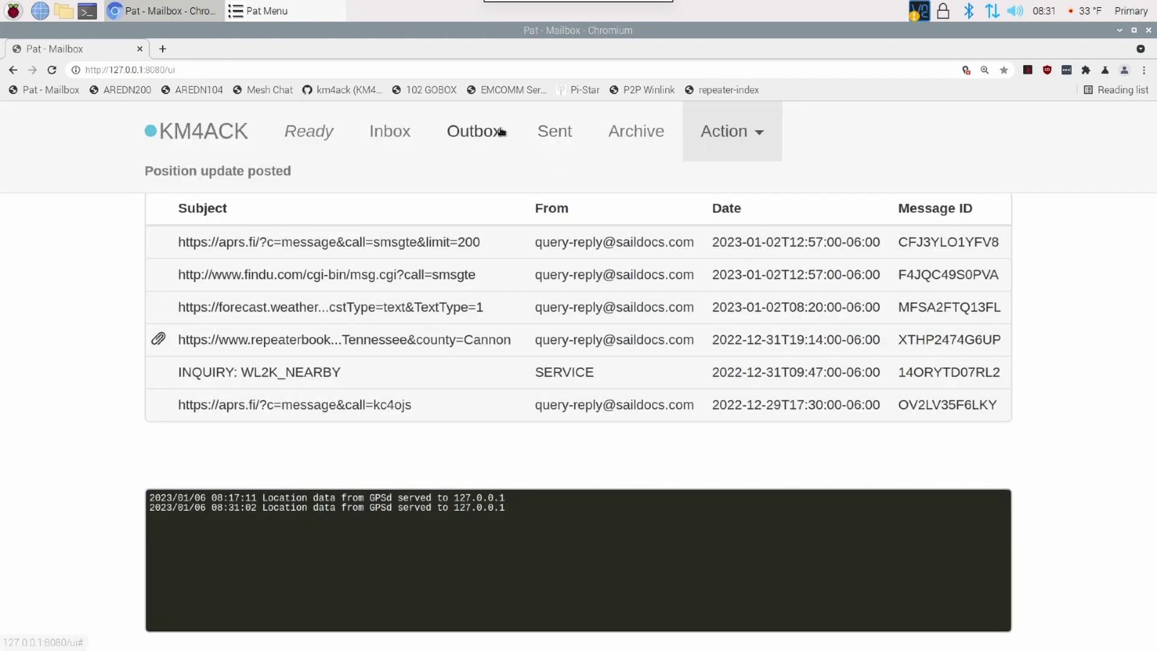
left_click(500, 132)
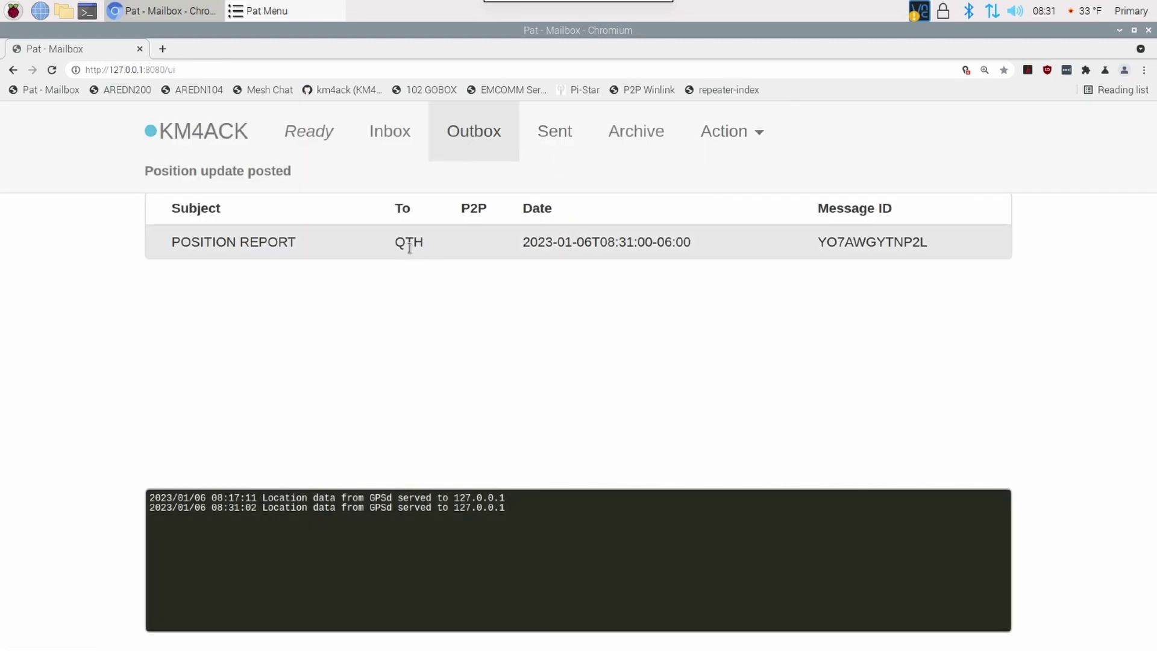
left_click(397, 136)
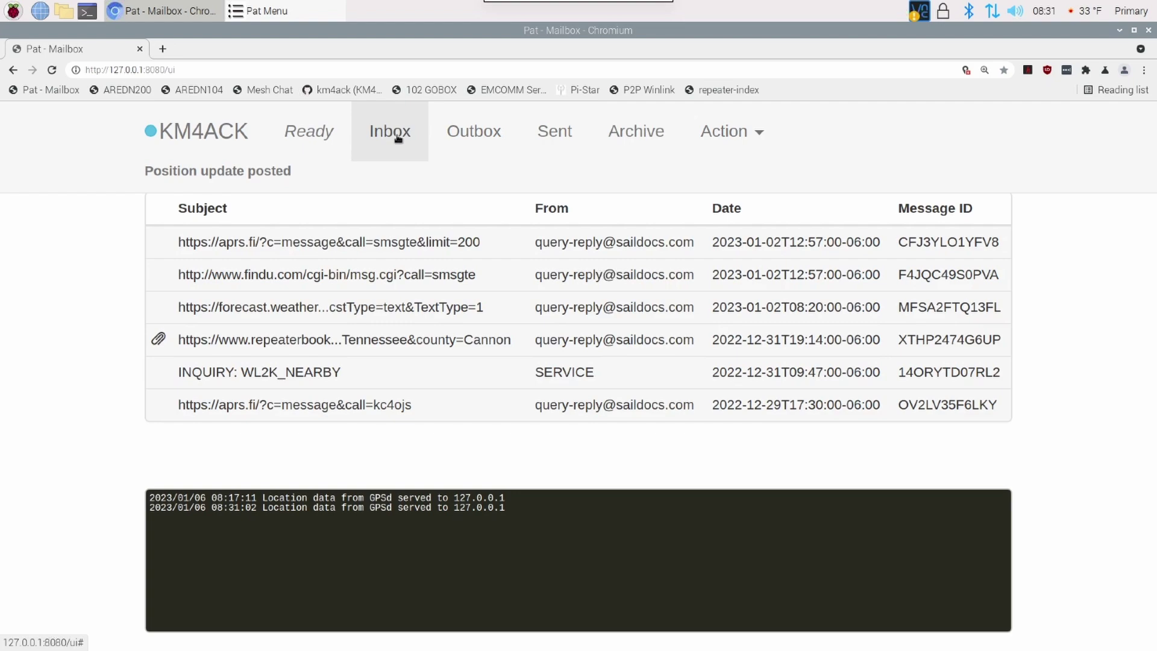
Step: Use Pat Menu's Pat Catalog Position Reports form to post a position commented 'WFD CHALLENGE'
left_click(162, 11)
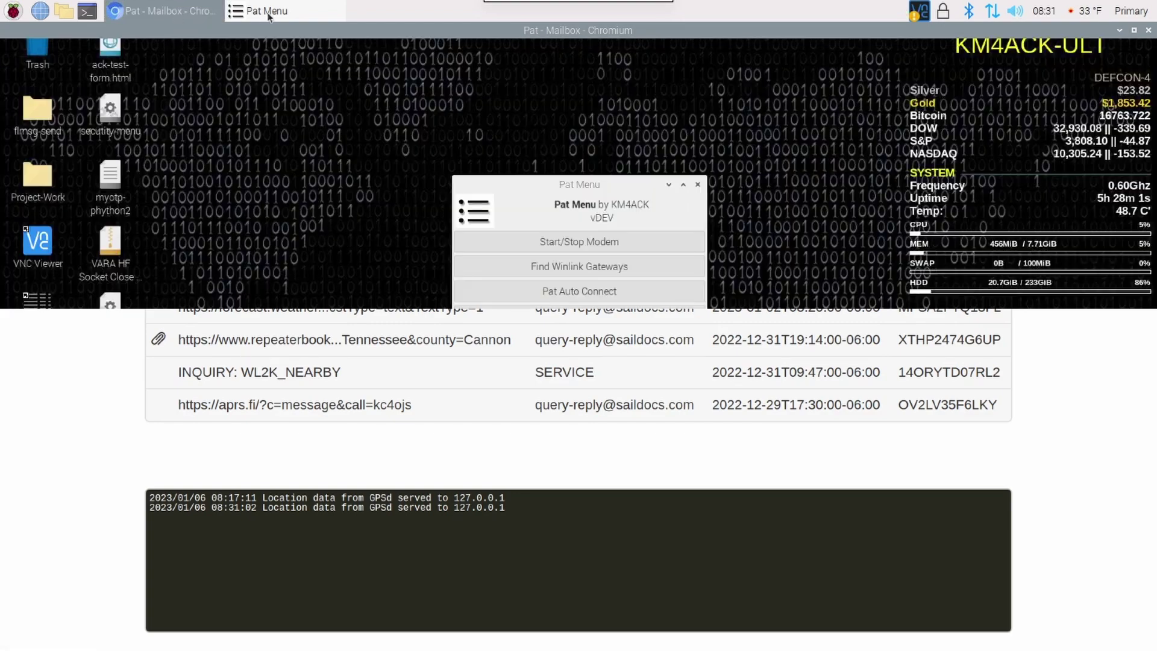
left_click(269, 13)
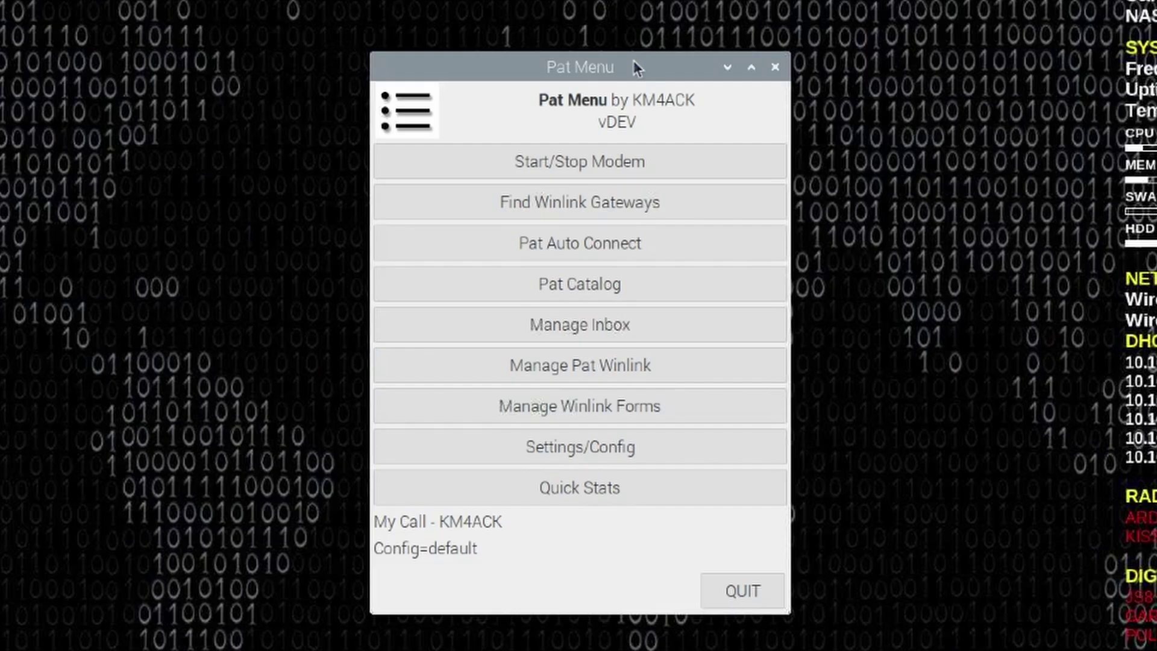
left_click(603, 285)
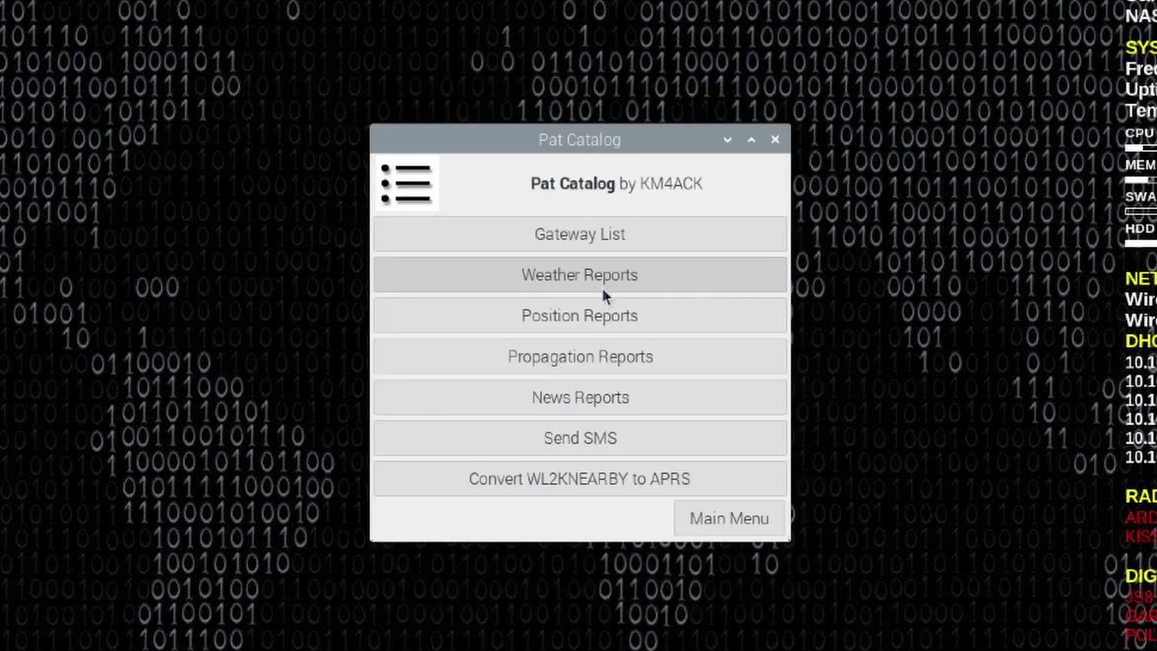
left_click(579, 312)
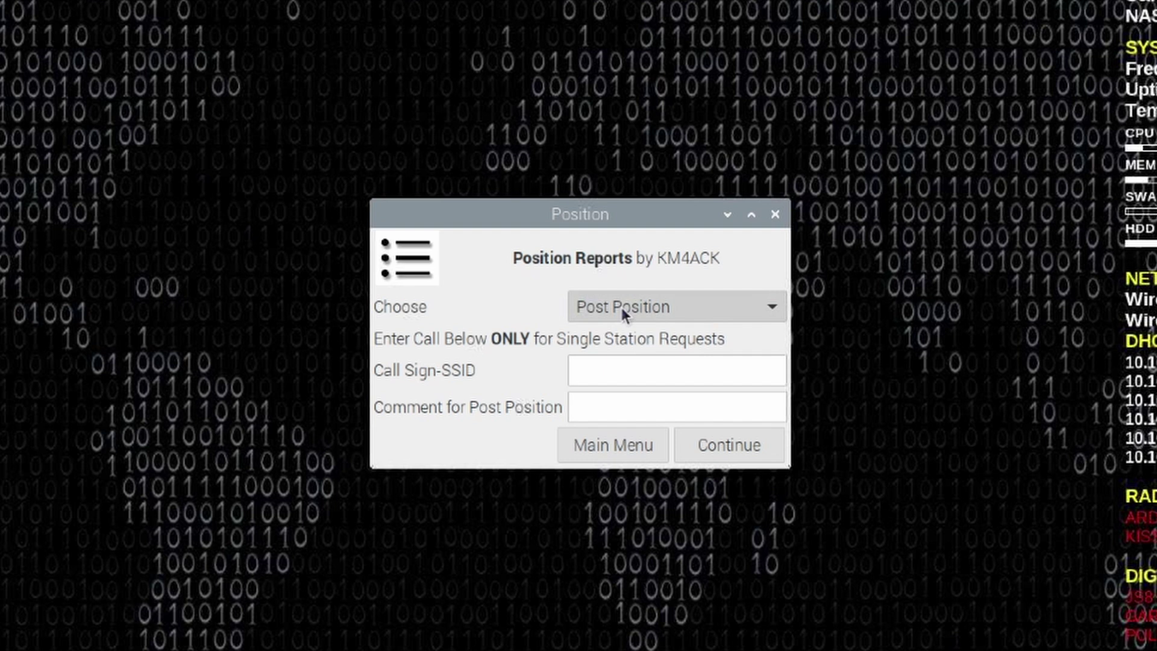
left_click(595, 407)
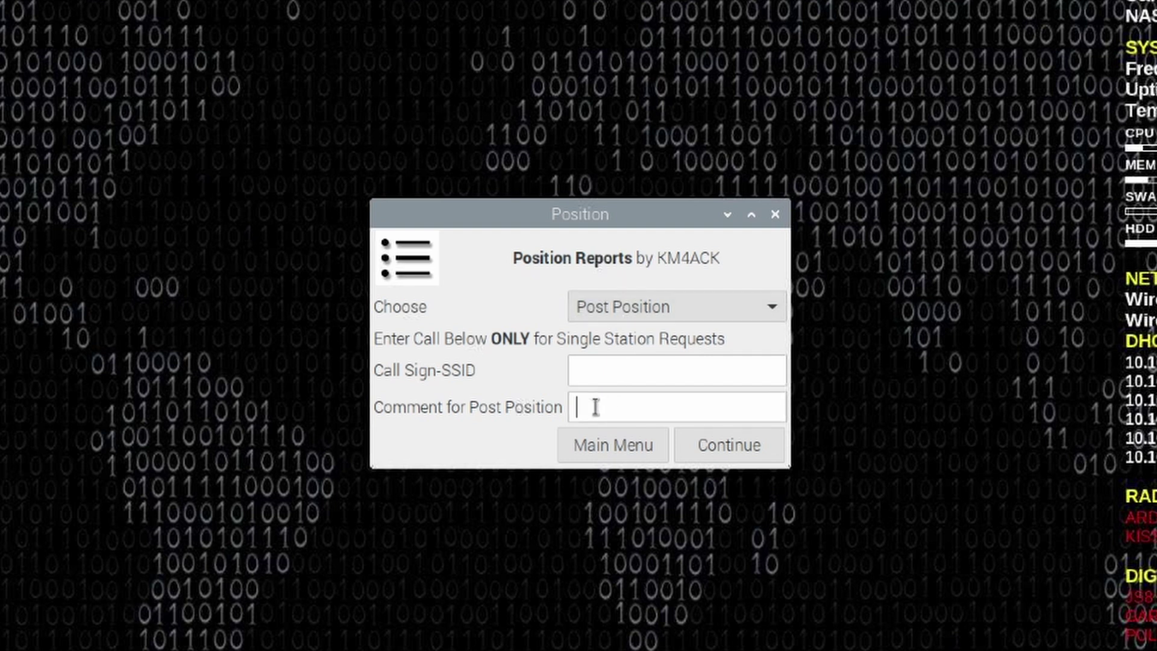
type("WFD CHALLENGE")
left_click(717, 443)
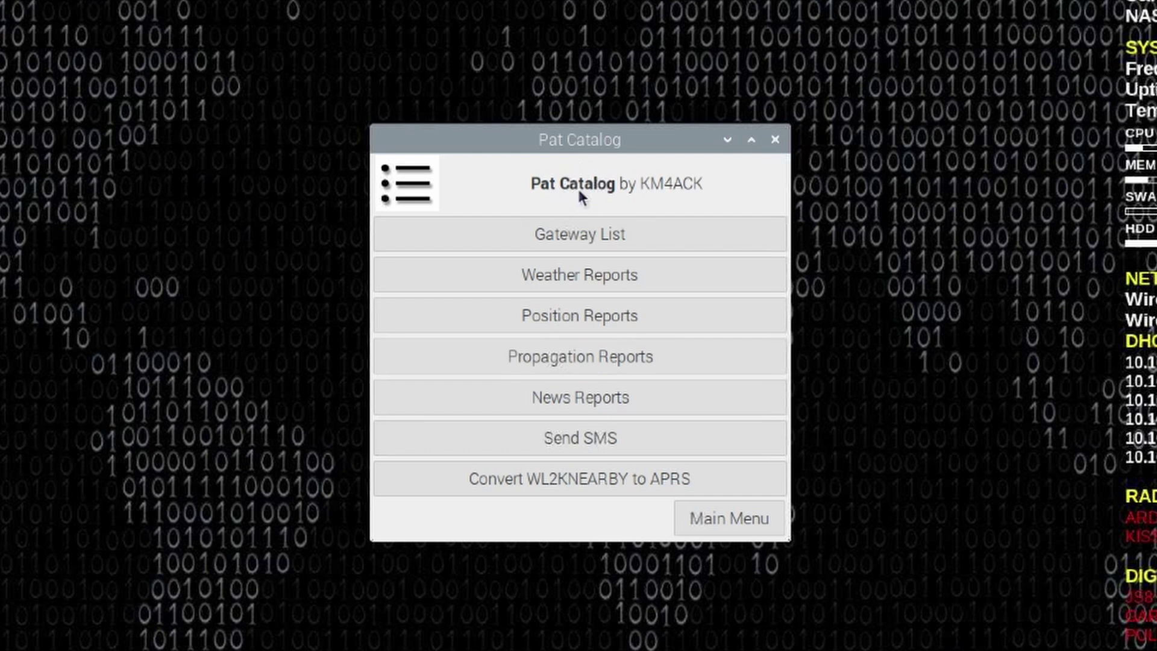
Step: Set the Position Reports request type to All Nearby Stations and post it to the outbox
left_click(570, 314)
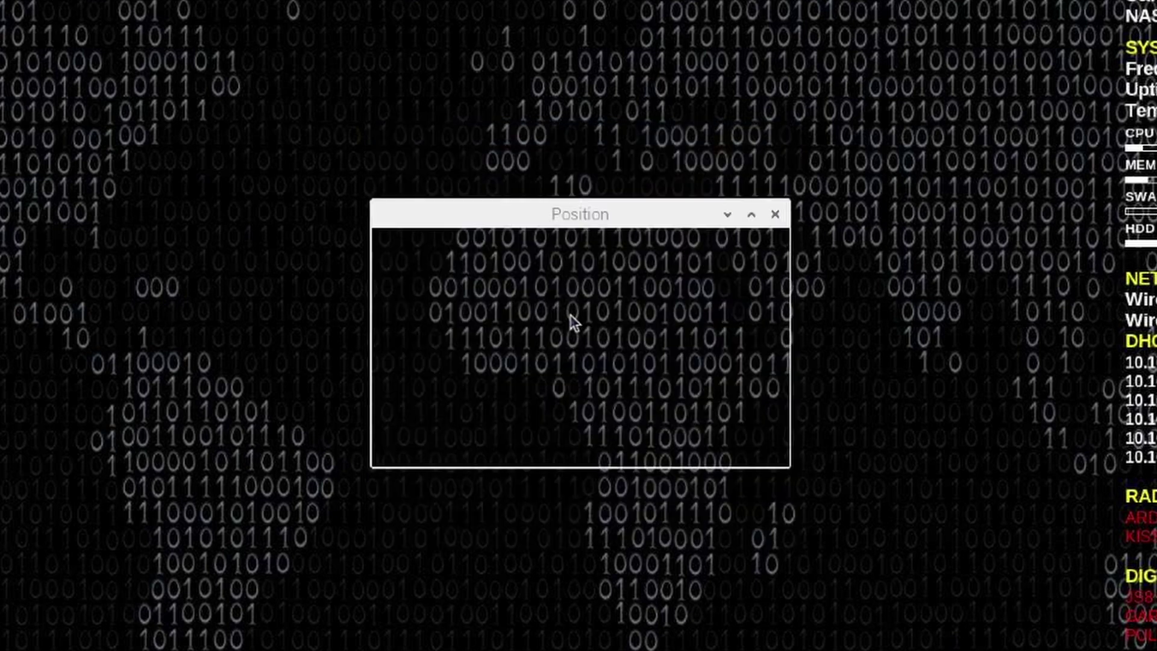
left_click(624, 305)
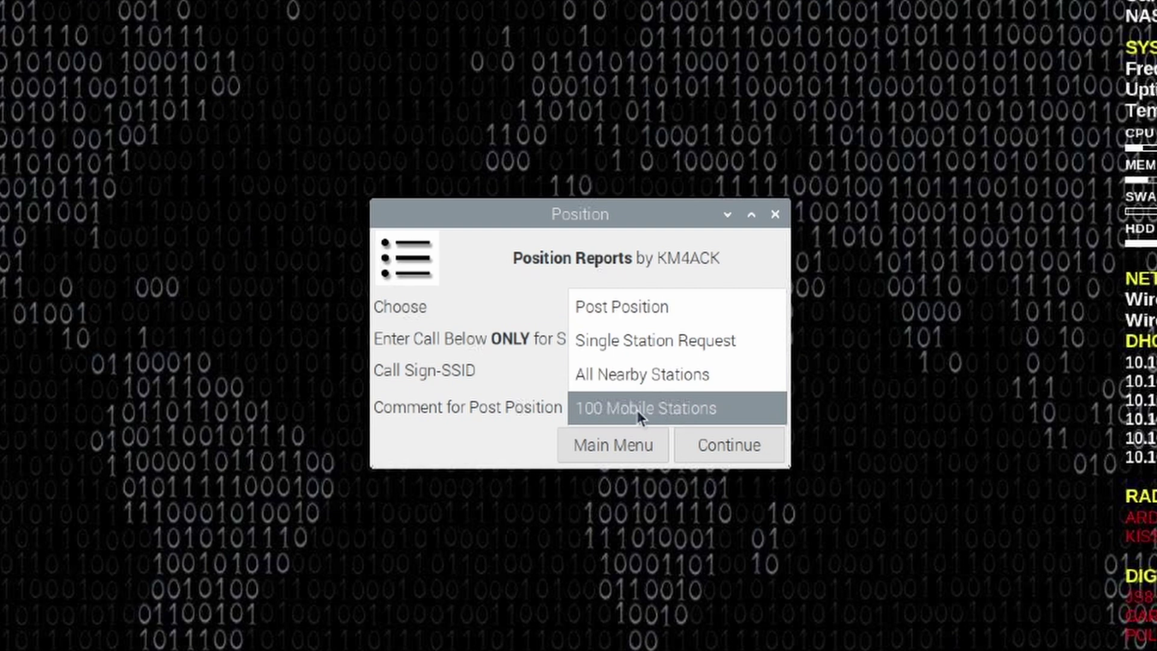
left_click(659, 374)
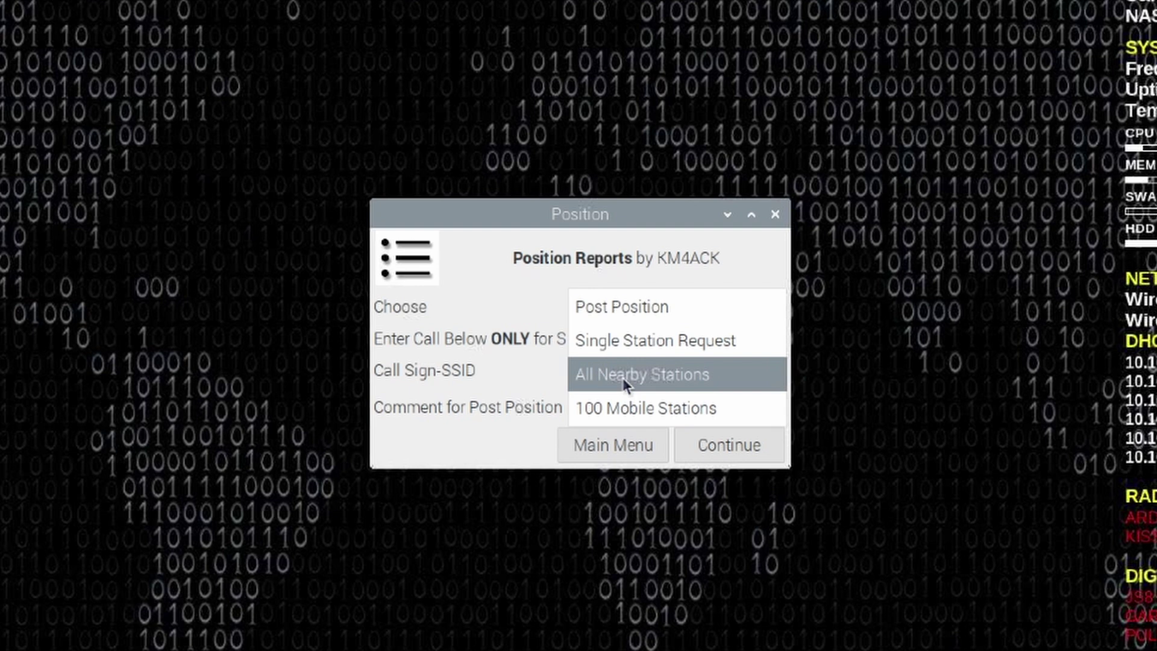
left_click(632, 407)
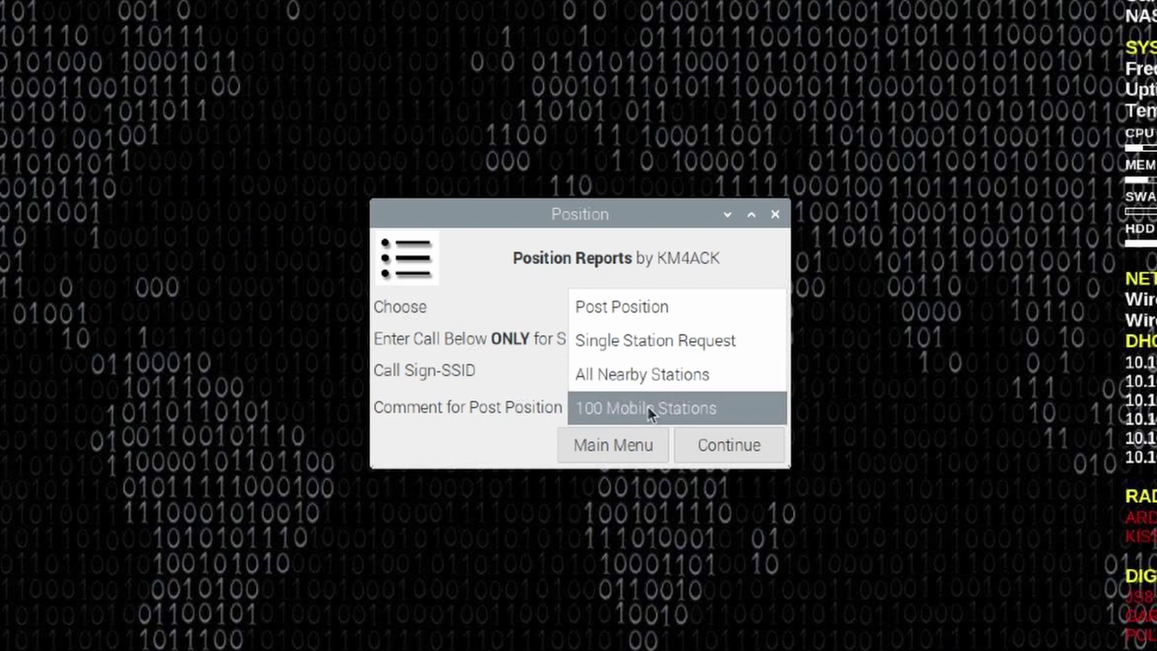
left_click(626, 373)
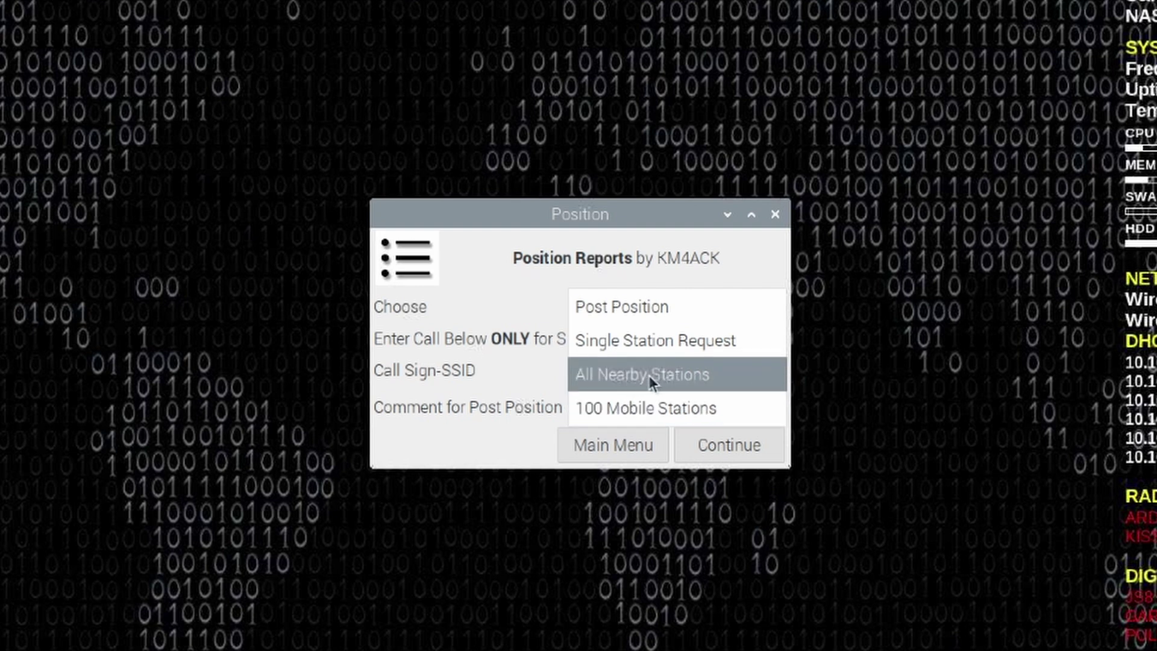
left_click(649, 375)
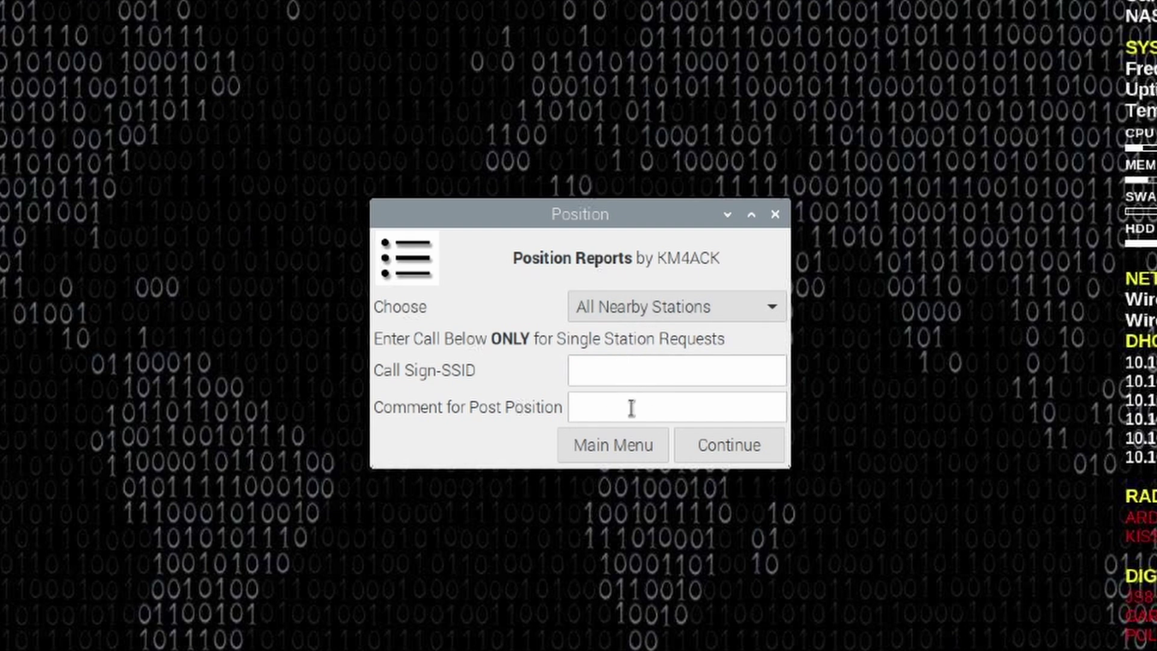
left_click(732, 449)
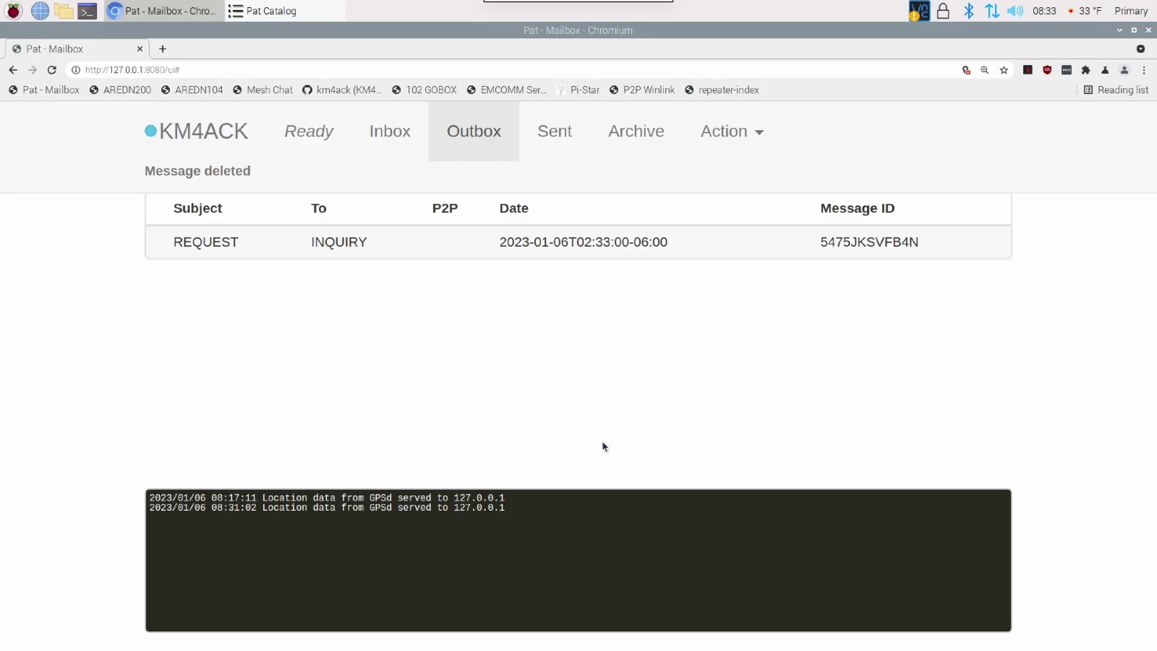
Step: Inspect the queued REQUEST message, then open the Inbox's INQUIRY: WL2K_NEARBY reply
left_click(514, 241)
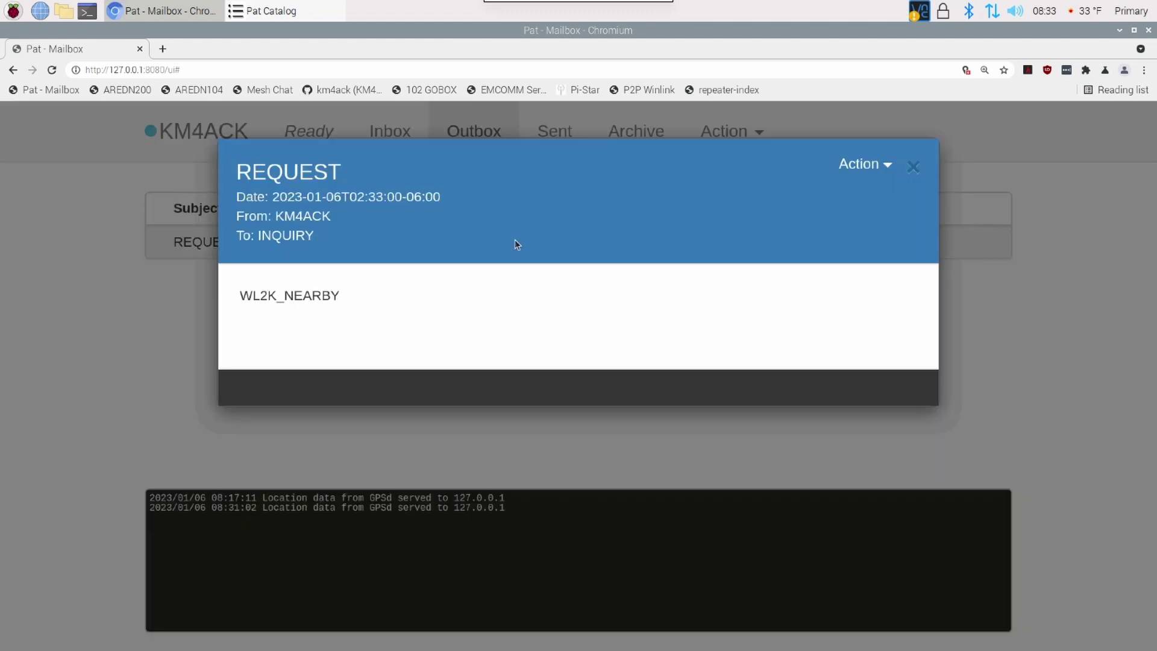
left_click(914, 169)
left_click(398, 132)
left_click(706, 378)
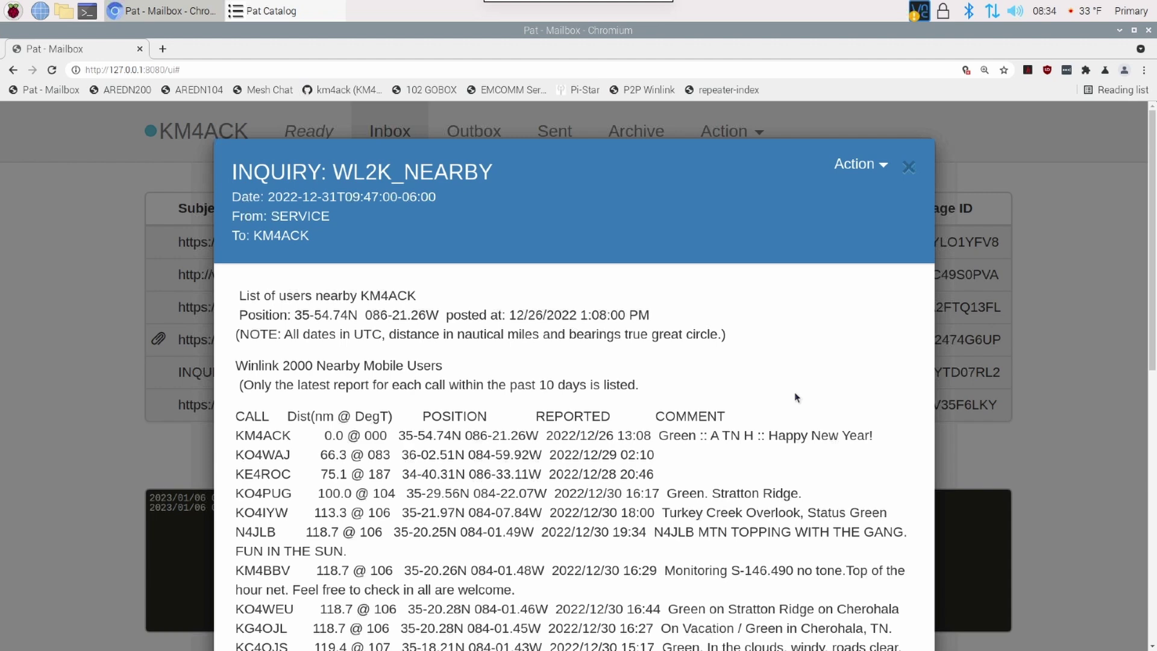
scroll(794, 391, "down", 2)
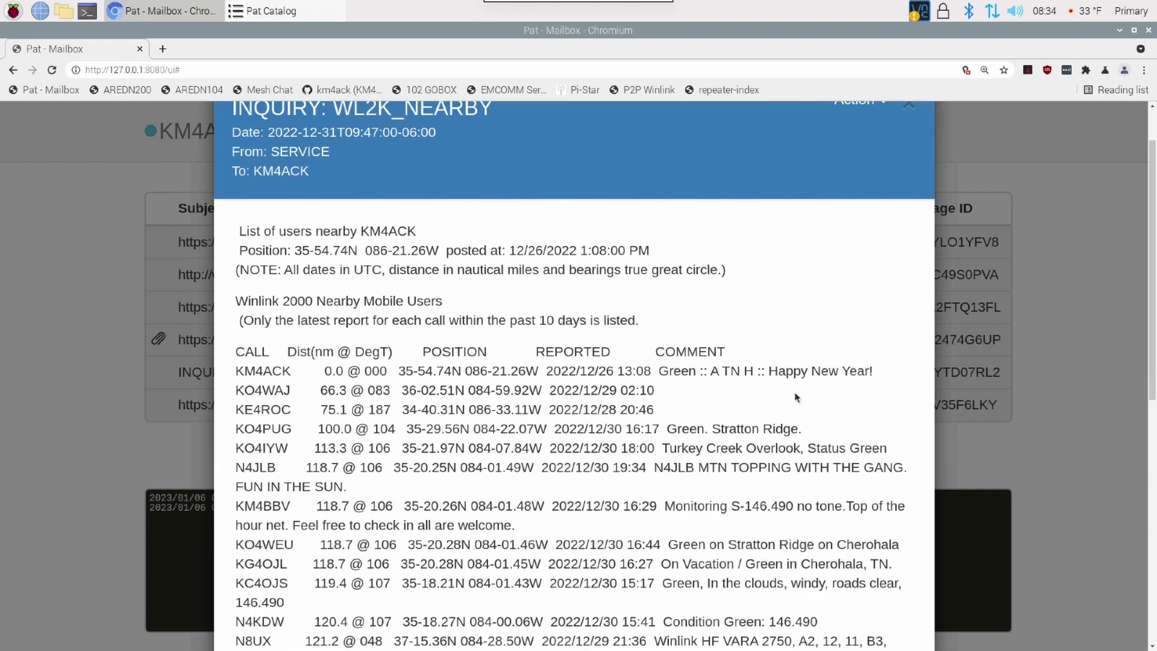
scroll(795, 392, "down", 2)
mouse_move(244, 307)
left_mouse_down()
mouse_move(291, 307)
mouse_move(235, 308)
left_mouse_up()
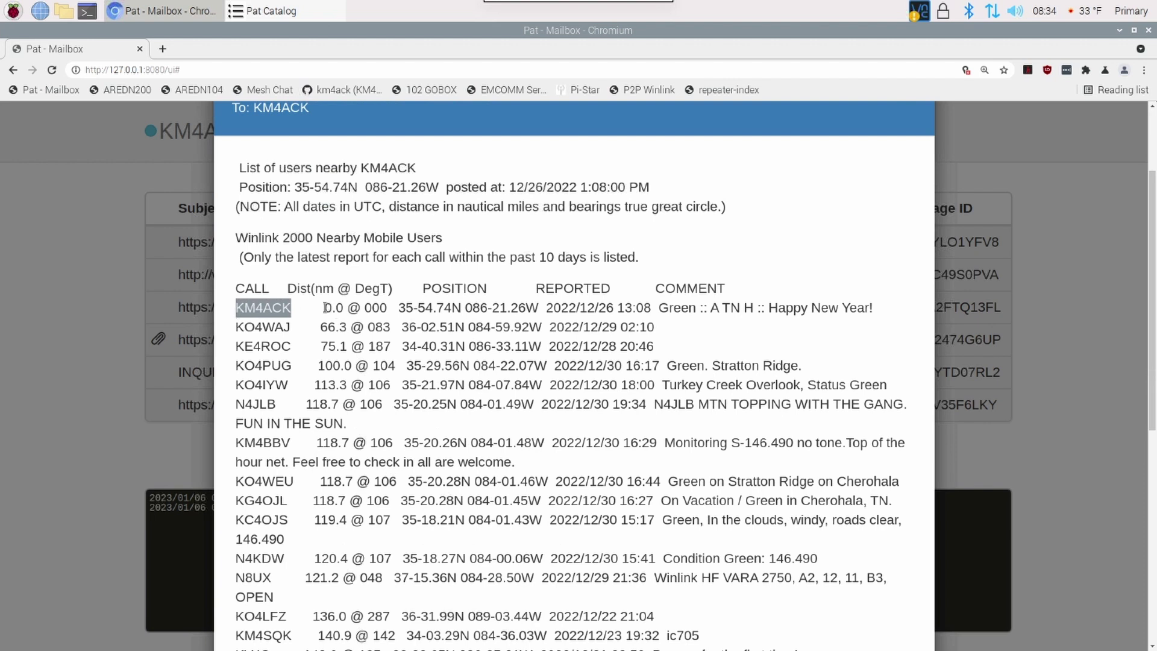
left_click_drag(325, 307, 348, 307)
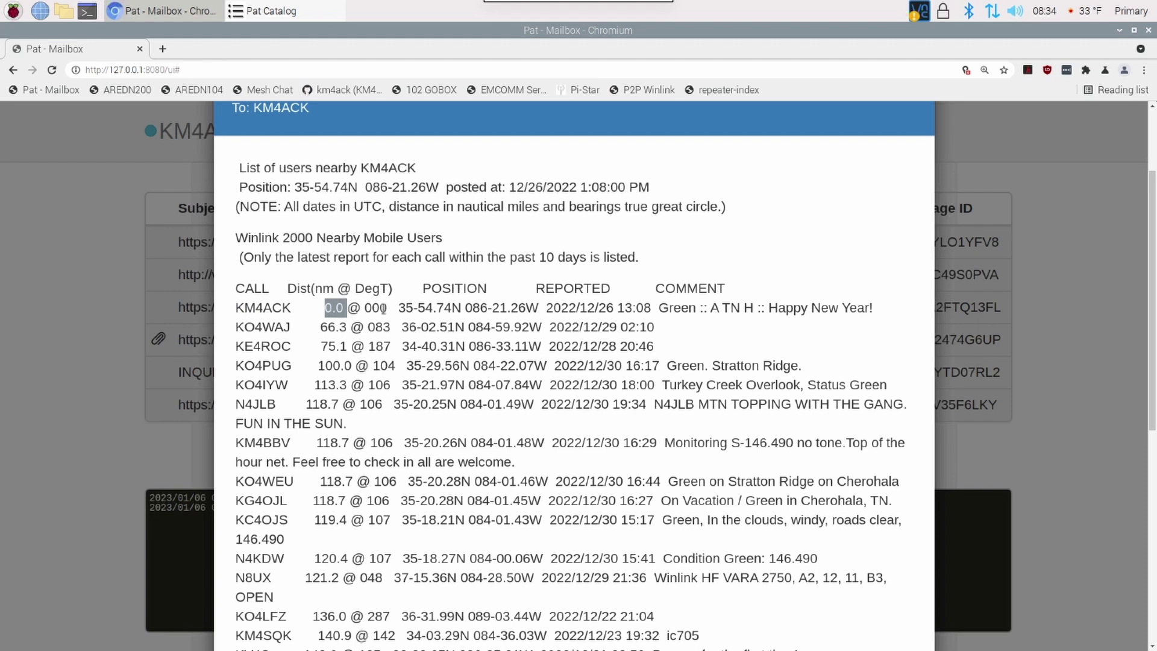
left_click_drag(658, 308, 882, 311)
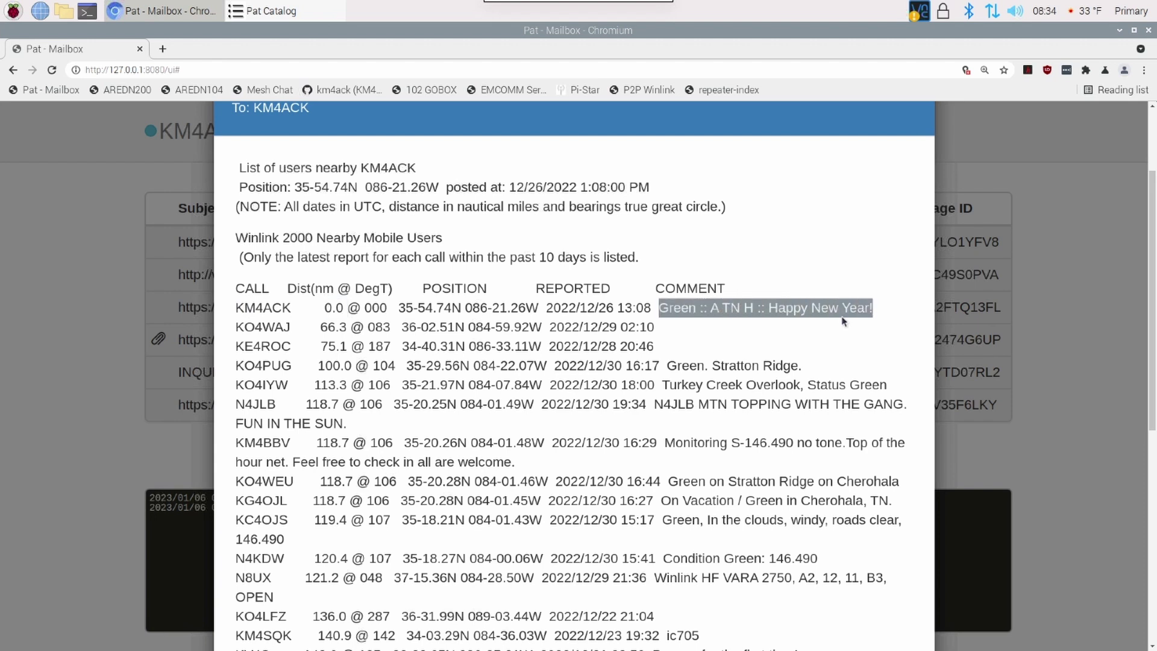
left_click(736, 308)
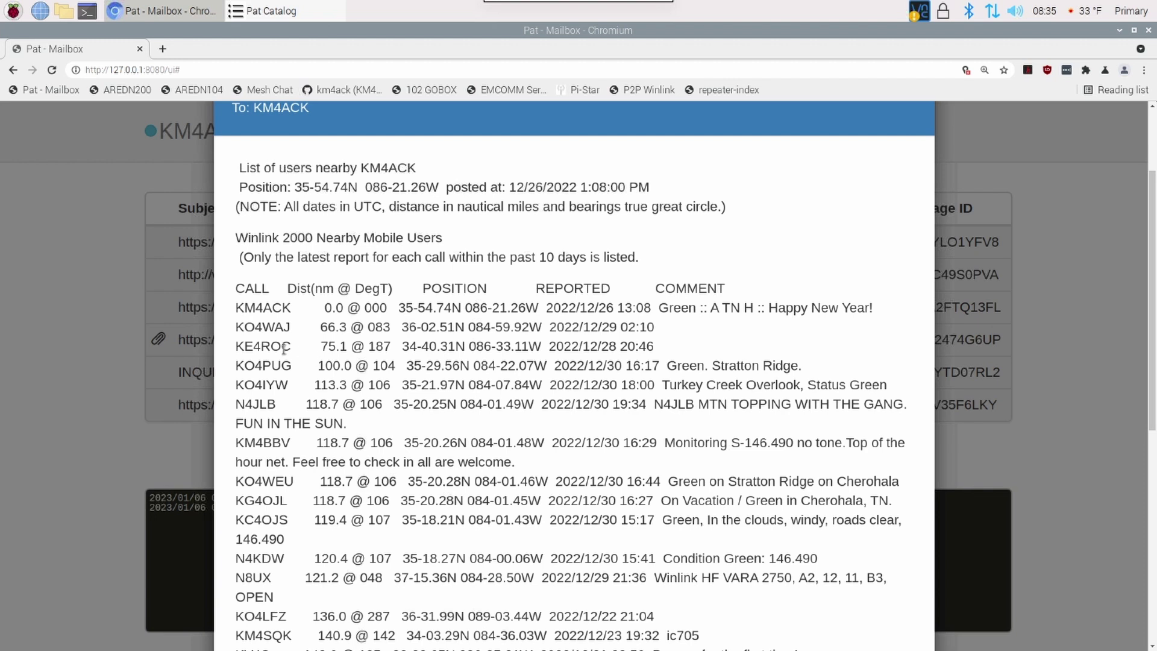
left_click_drag(291, 366, 239, 366)
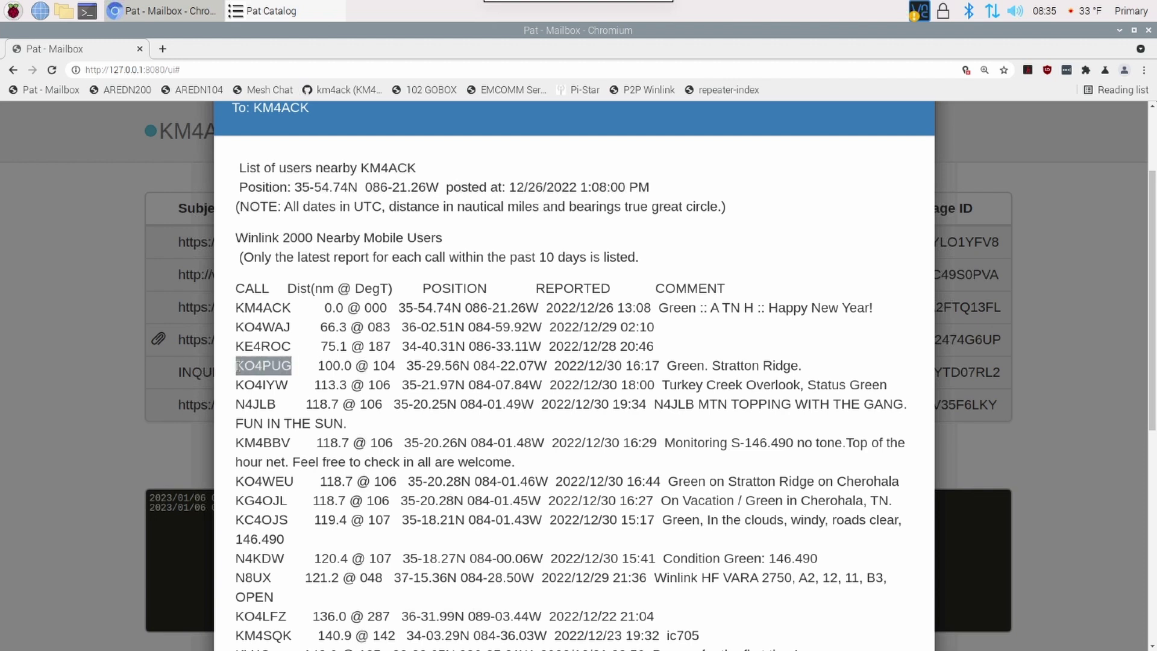
left_click(393, 392)
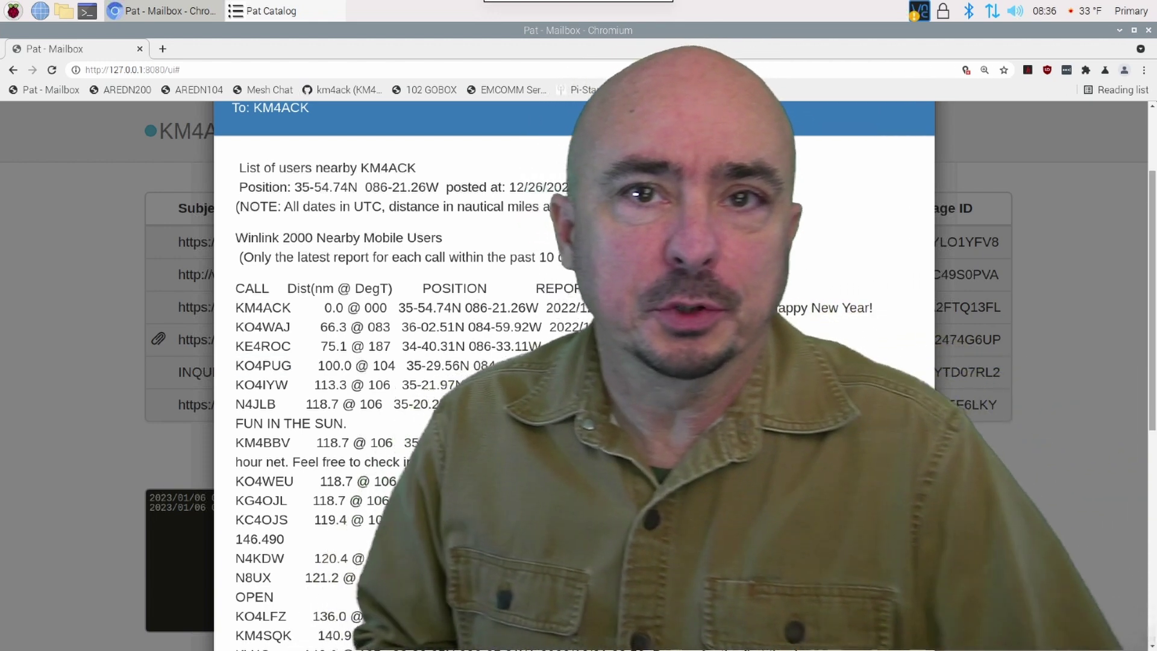